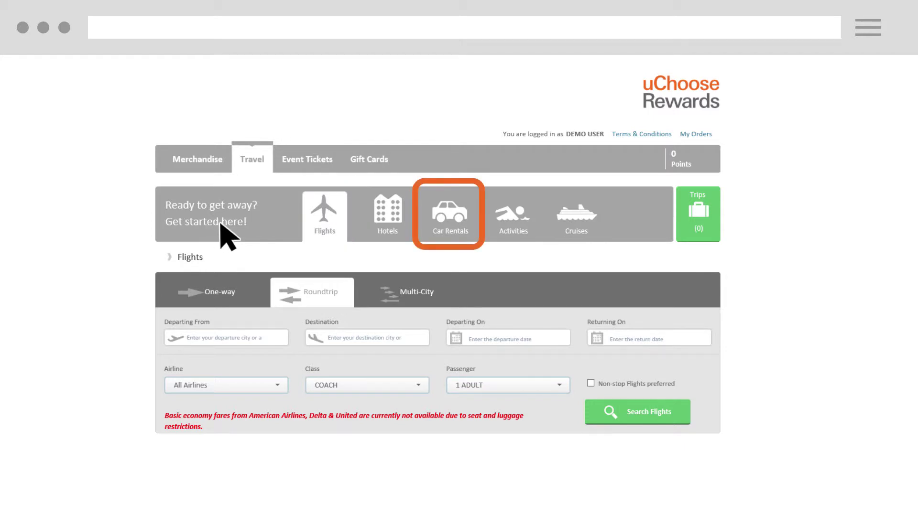
Switch the Travel search to Activities, then browse the Event Tickets catalog
click(513, 215)
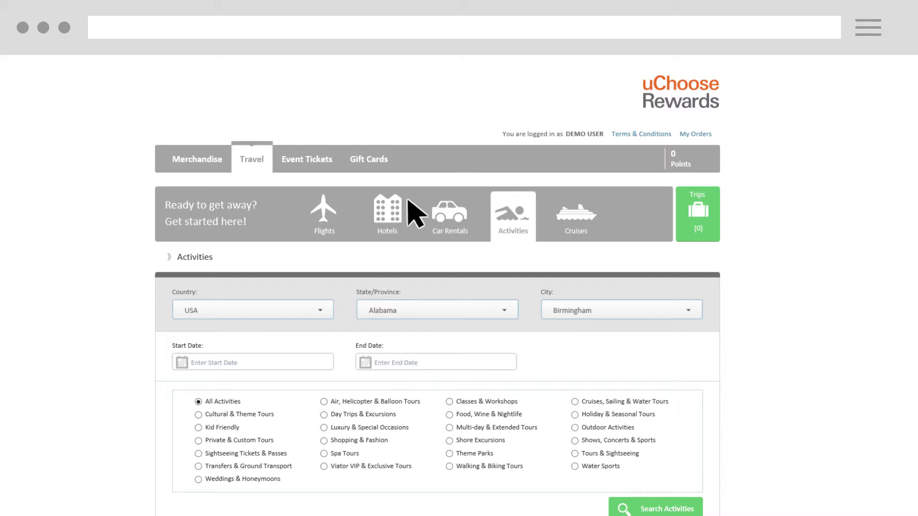
click(307, 159)
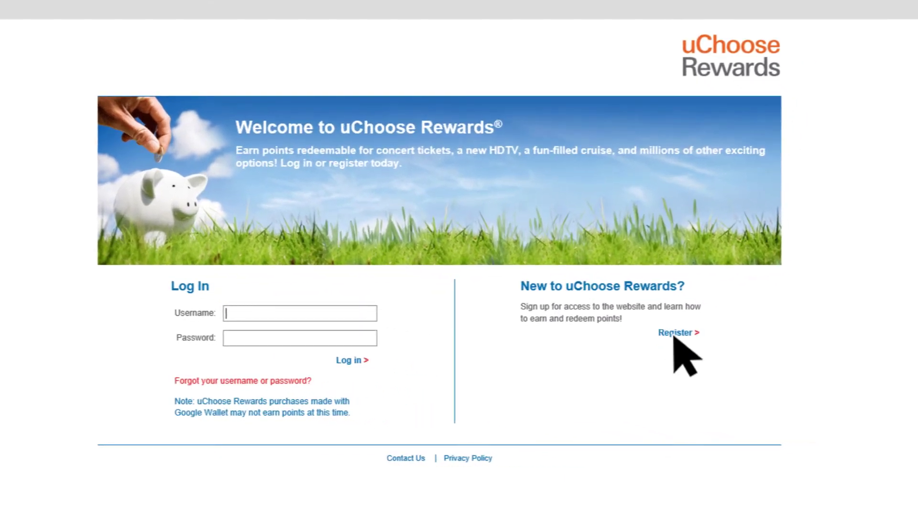
Start new-account registration via the Register link under 'New to uChoose Rewards?'
click(678, 333)
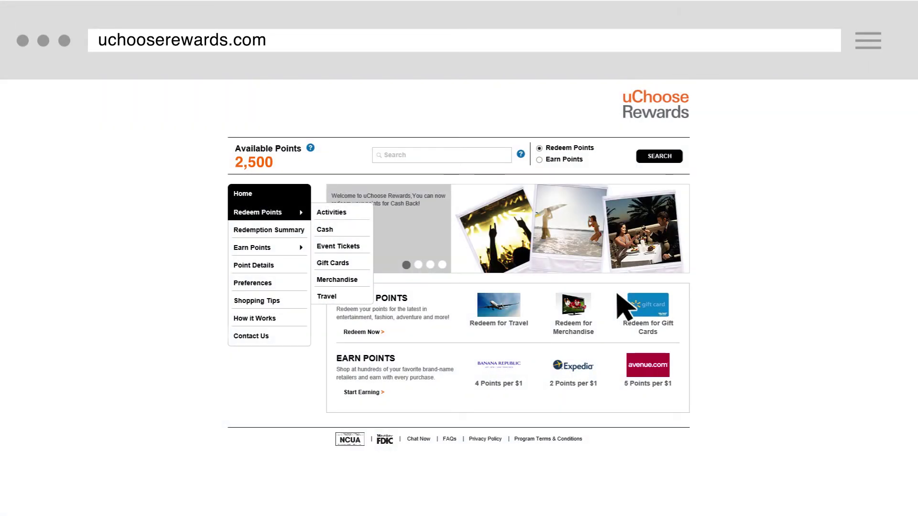
Open the Merchandise catalog from the Redeem Points menu
click(337, 279)
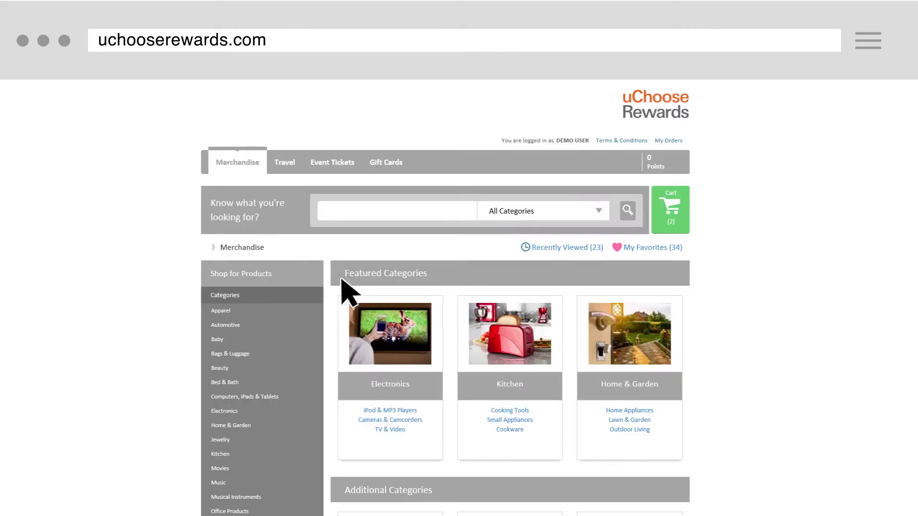